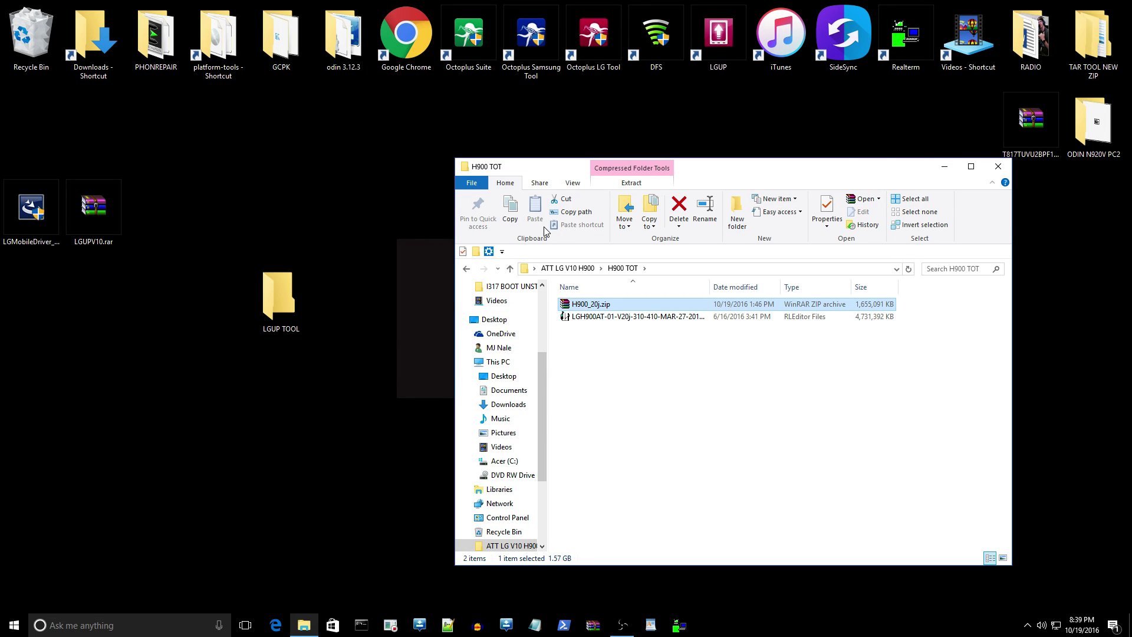
# - Move LGUPV10.rar from the desktop into the LGUP TOOL folder and extract its contents there
pyautogui.click(998, 166)
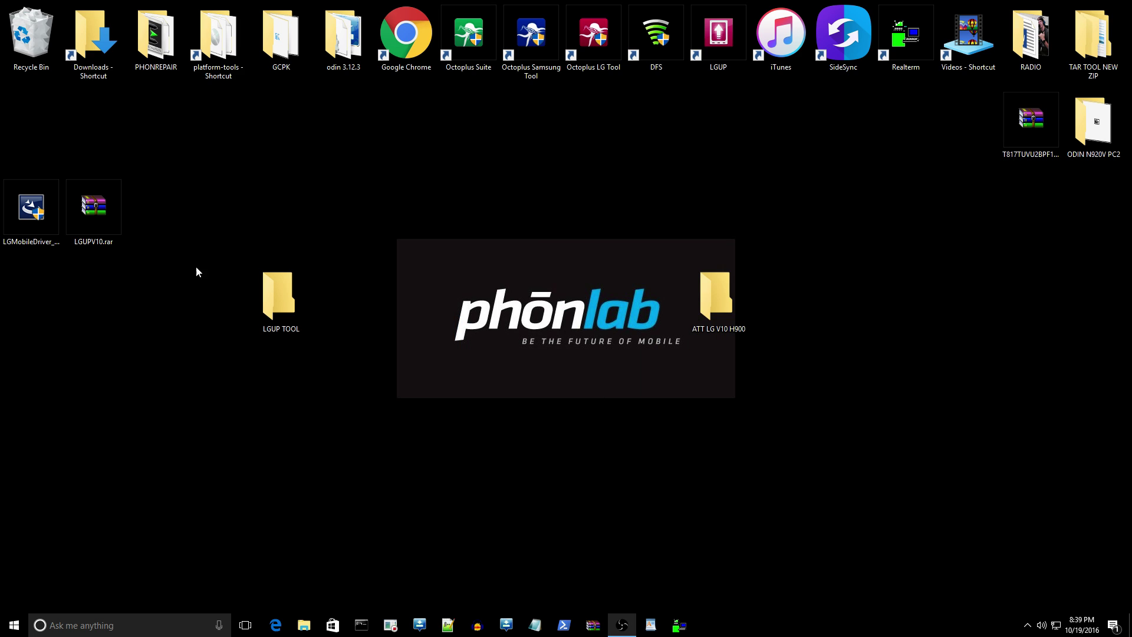
pyautogui.moveTo(91, 215); pyautogui.dragTo(259, 310)
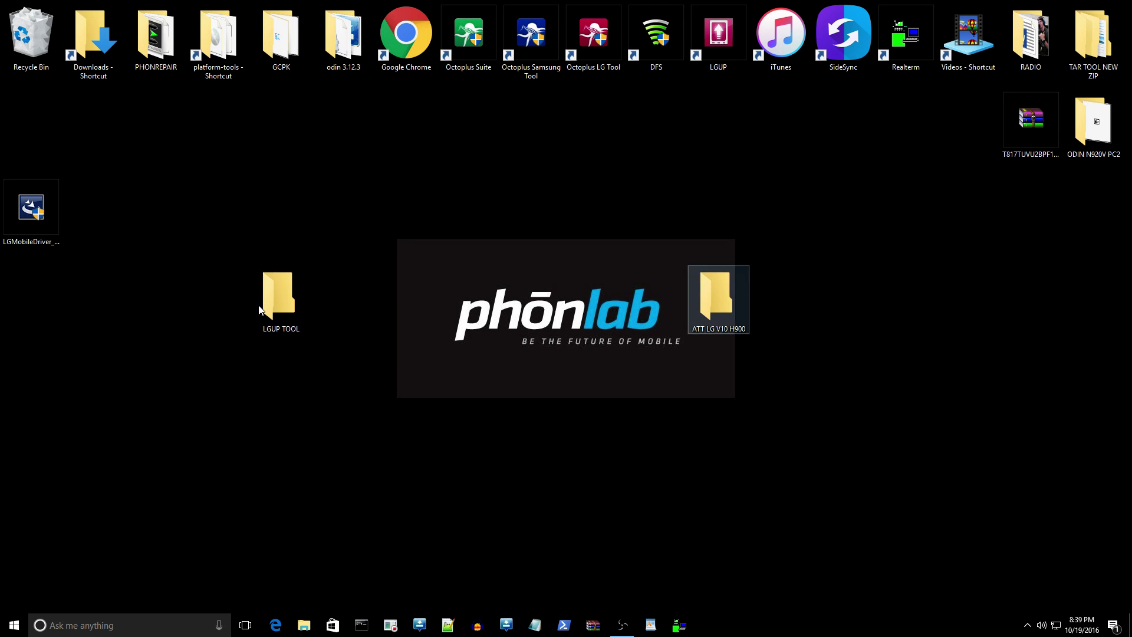
pyautogui.doubleClick(274, 300)
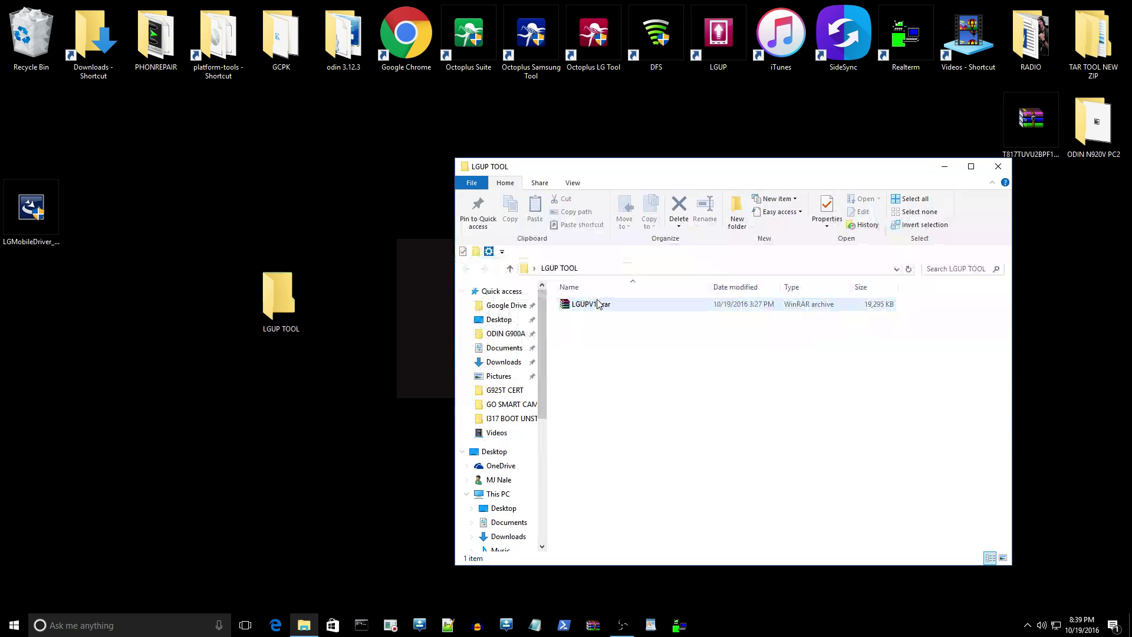
pyautogui.click(597, 307)
pyautogui.rightClick(597, 306)
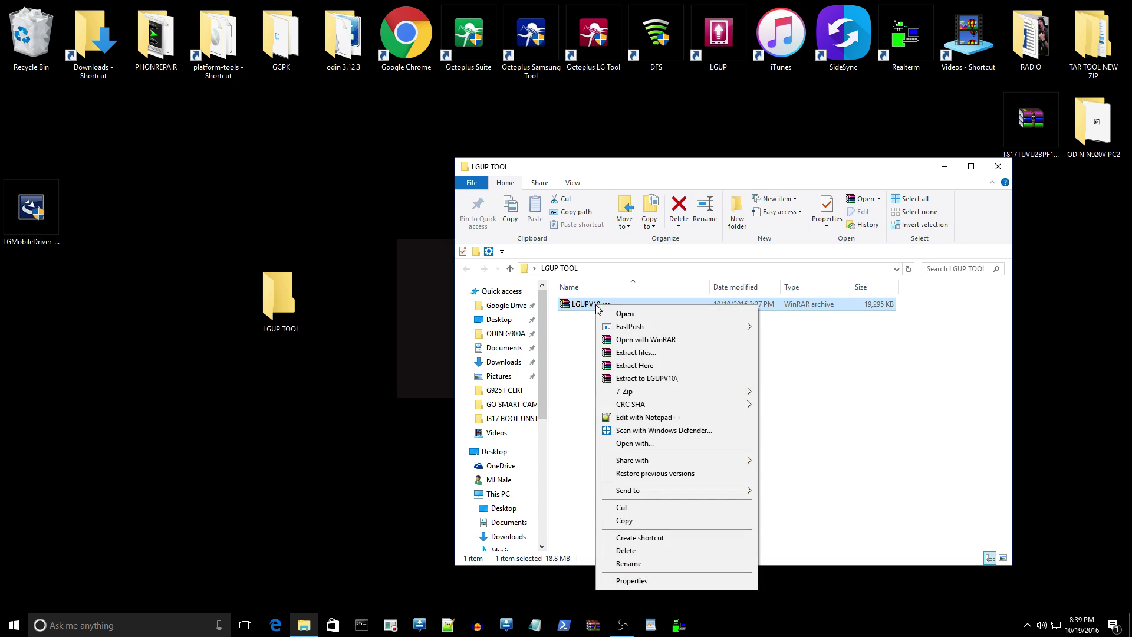
pyautogui.click(635, 365)
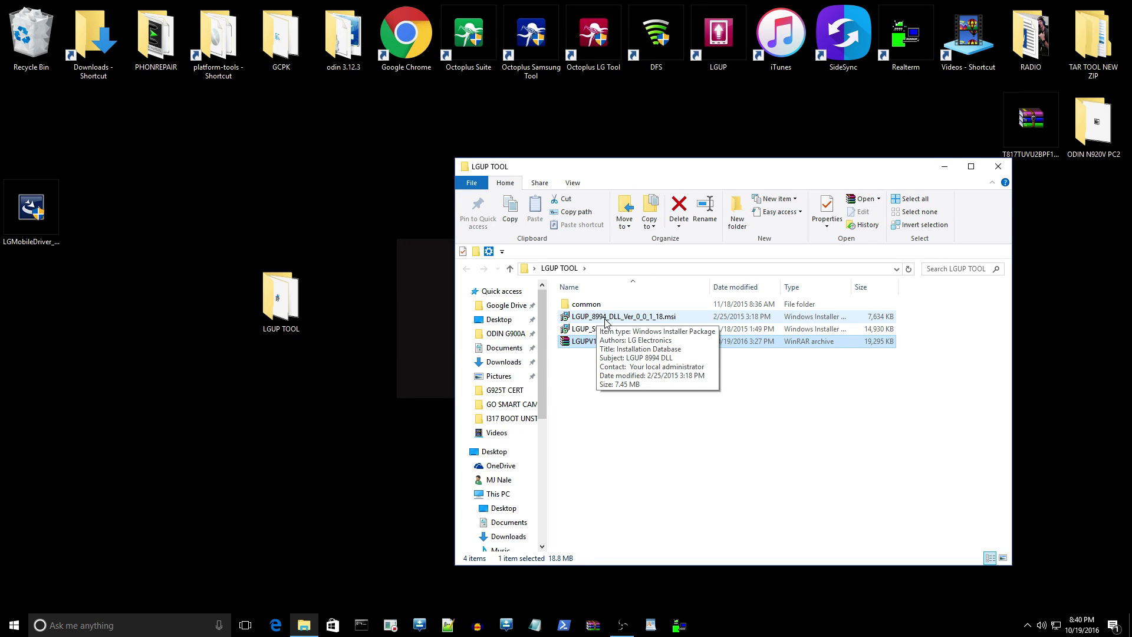
pyautogui.click(607, 321)
pyautogui.click(614, 338)
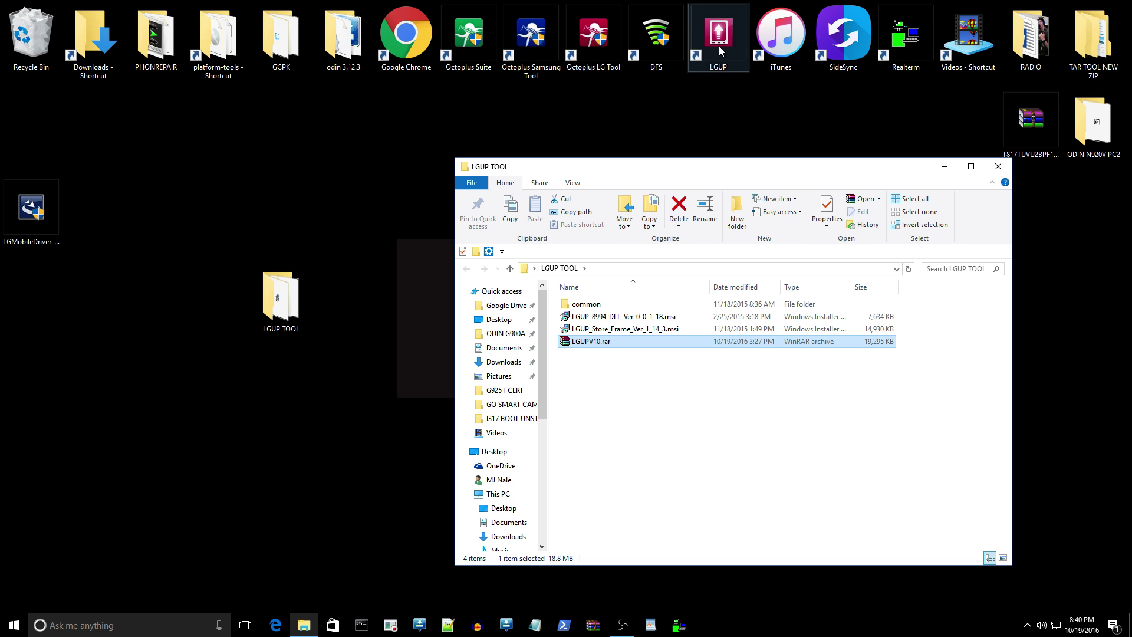
# - Copy the extracted common folder from the LGUP TOOL folder to the clipboard
pyautogui.click(587, 308)
pyautogui.rightClick(597, 305)
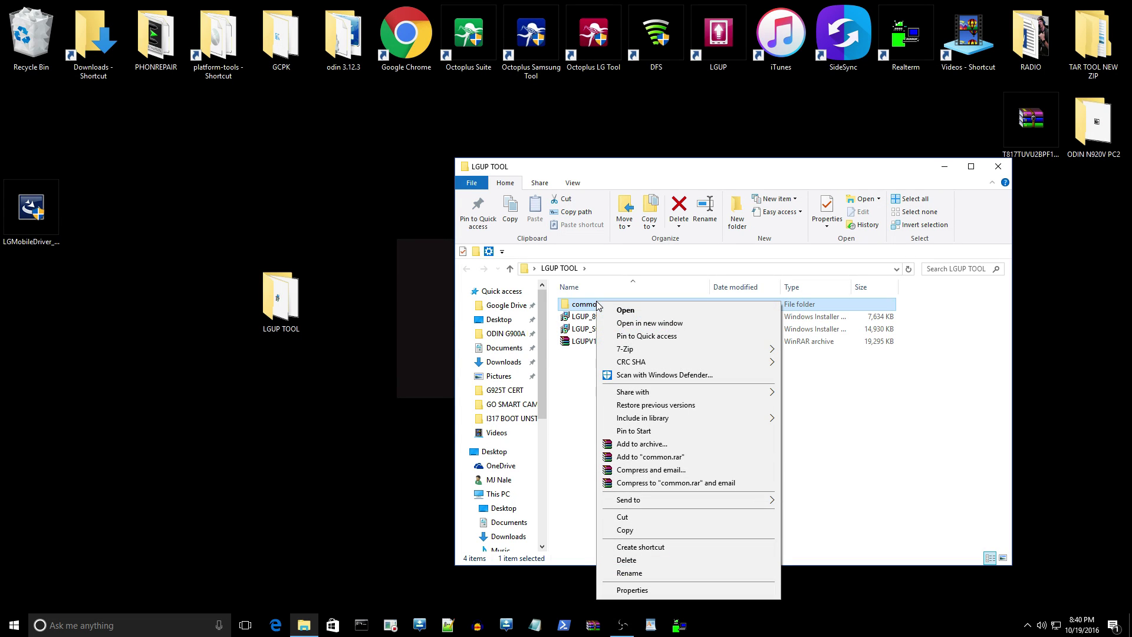
pyautogui.click(626, 531)
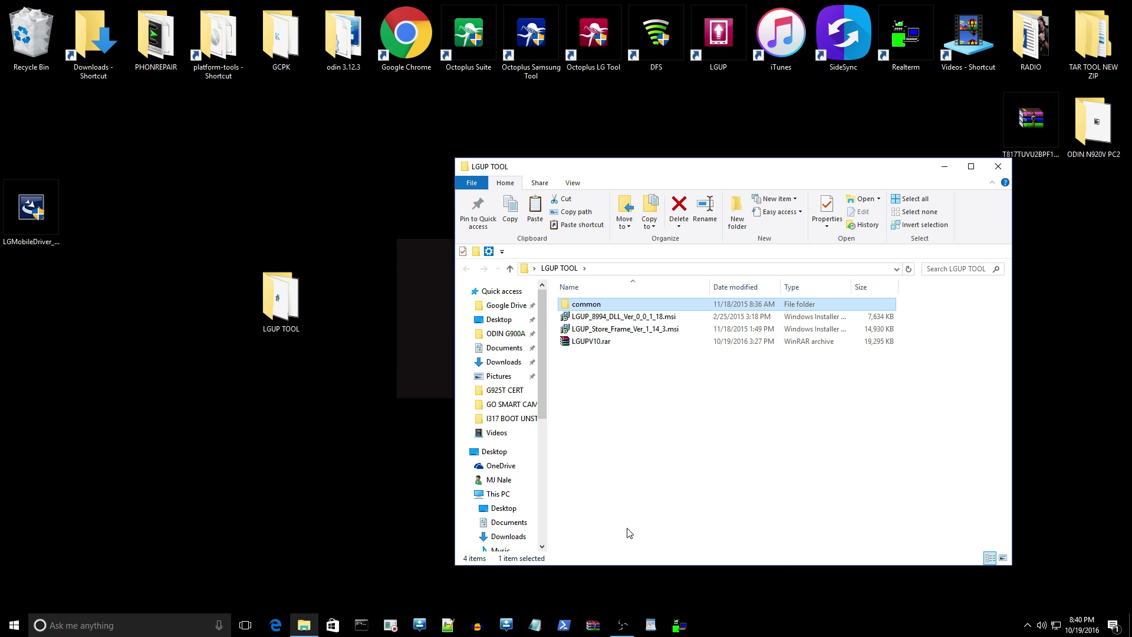
# - Browse to the model folder in LGUP's installation at C:\Program Files (x86)\LG Electronics\LGUP
pyautogui.click(502, 496)
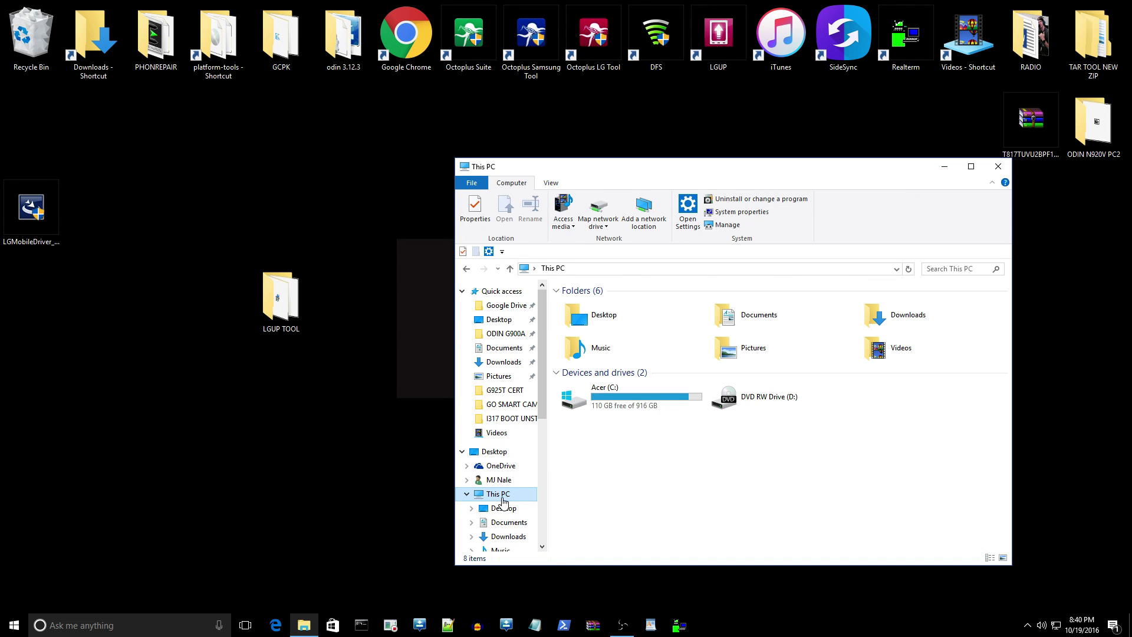
pyautogui.doubleClick(632, 413)
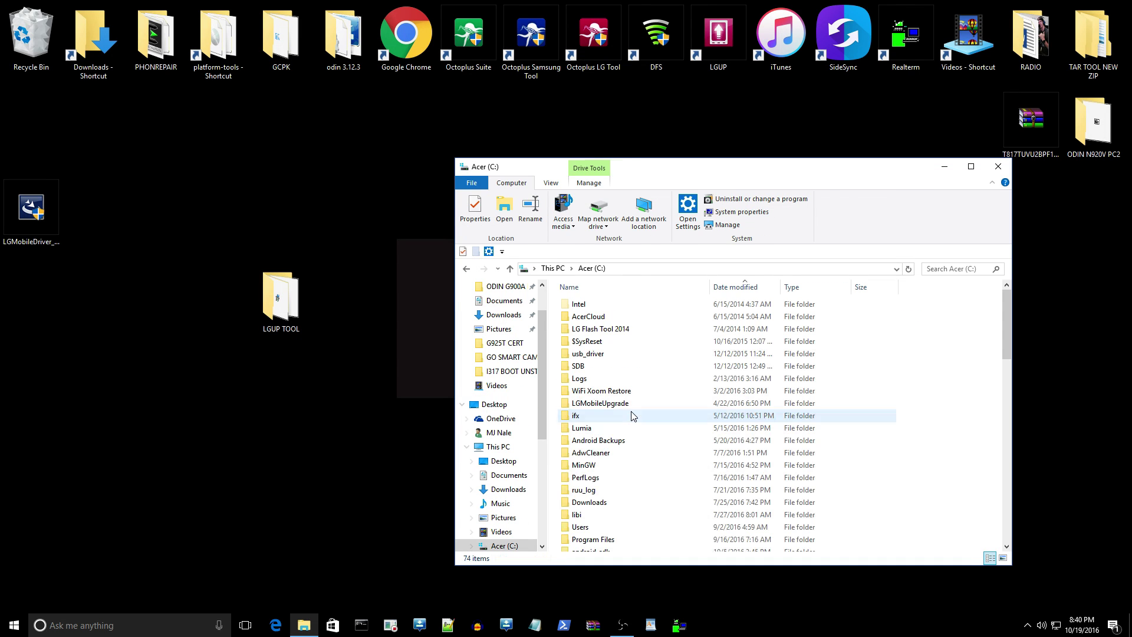
pyautogui.scroll(-3, 632, 462)
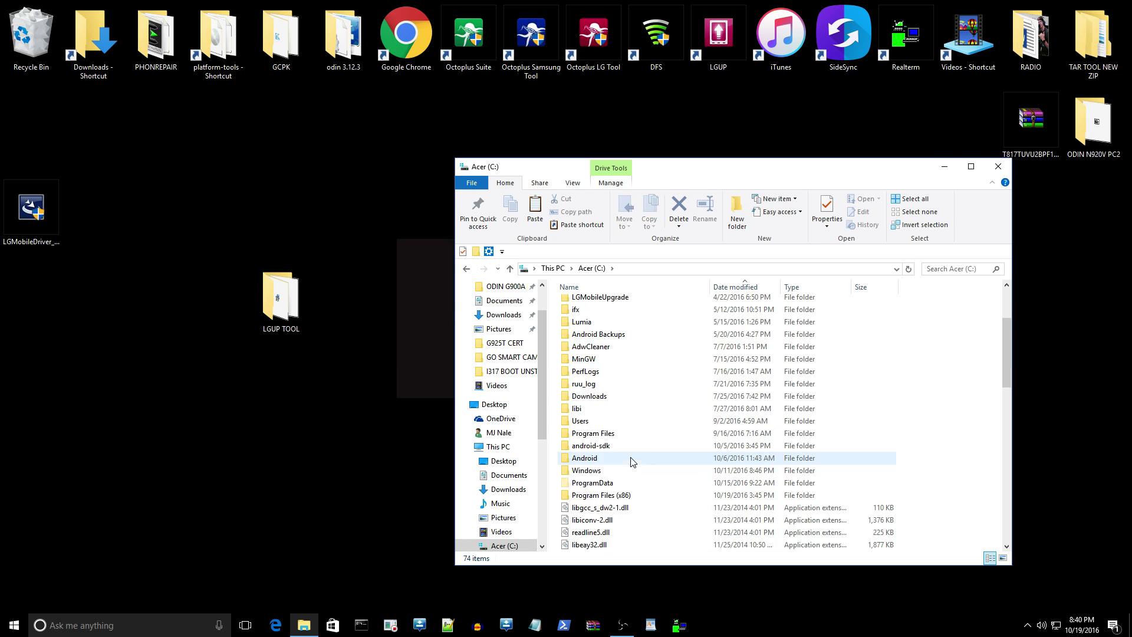
pyautogui.doubleClick(613, 500)
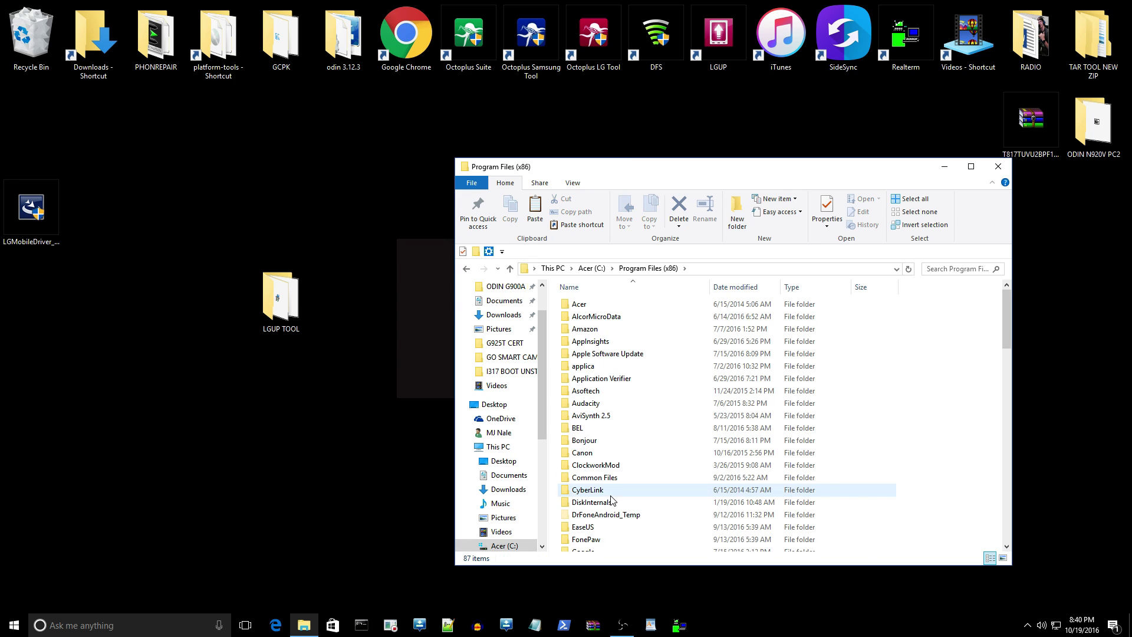
pyautogui.scroll(-3, 623, 486)
pyautogui.scroll(-1, 624, 489)
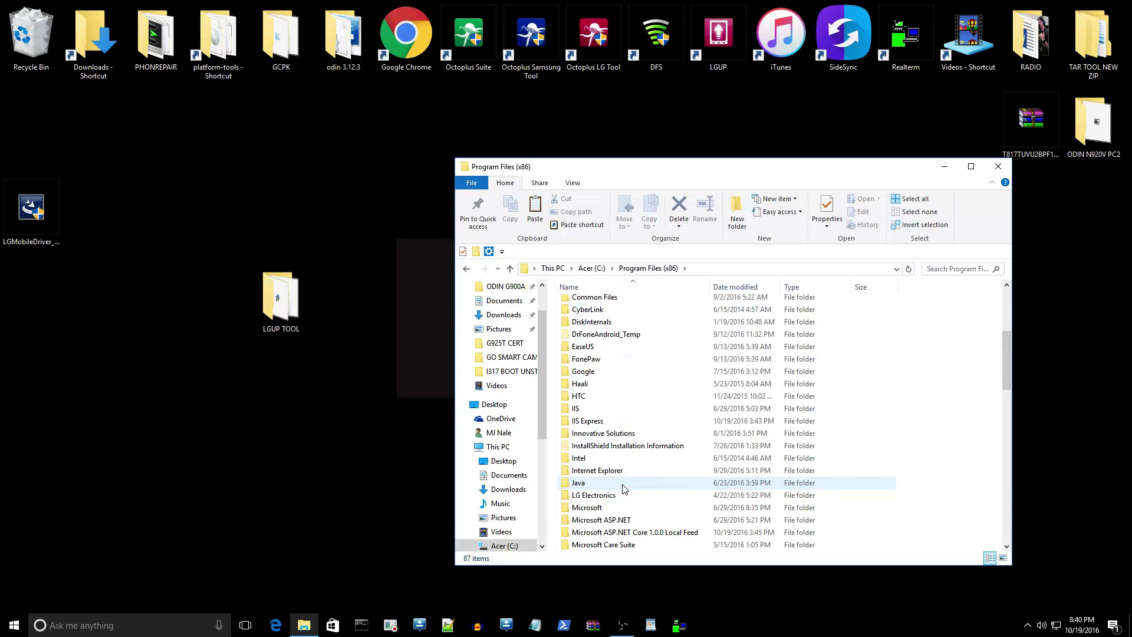
pyautogui.doubleClick(580, 499)
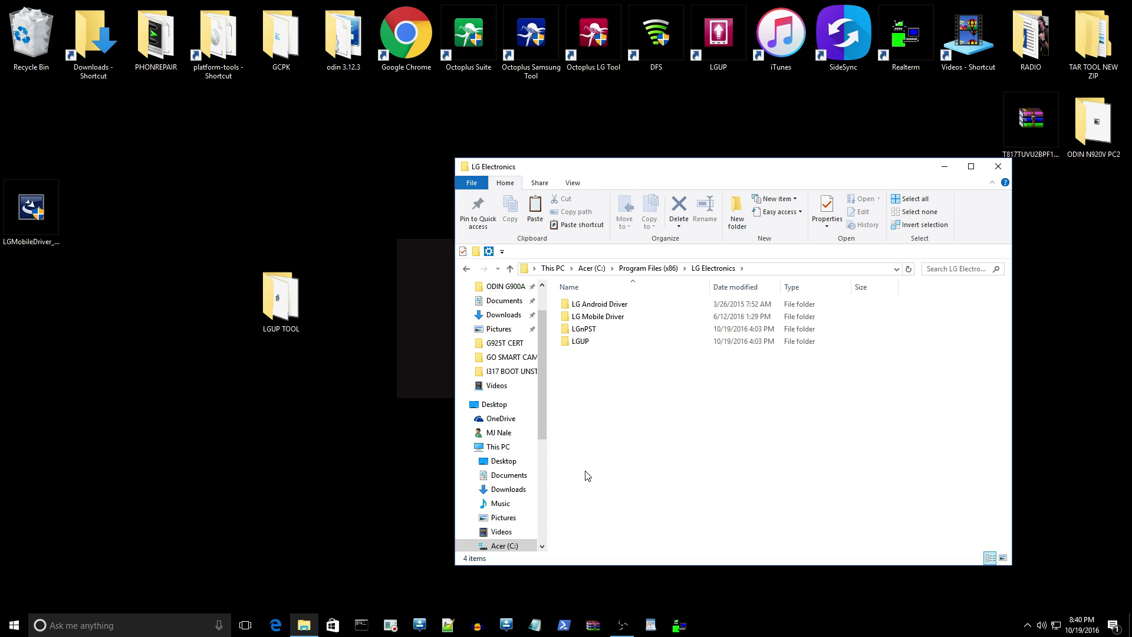
pyautogui.click(587, 345)
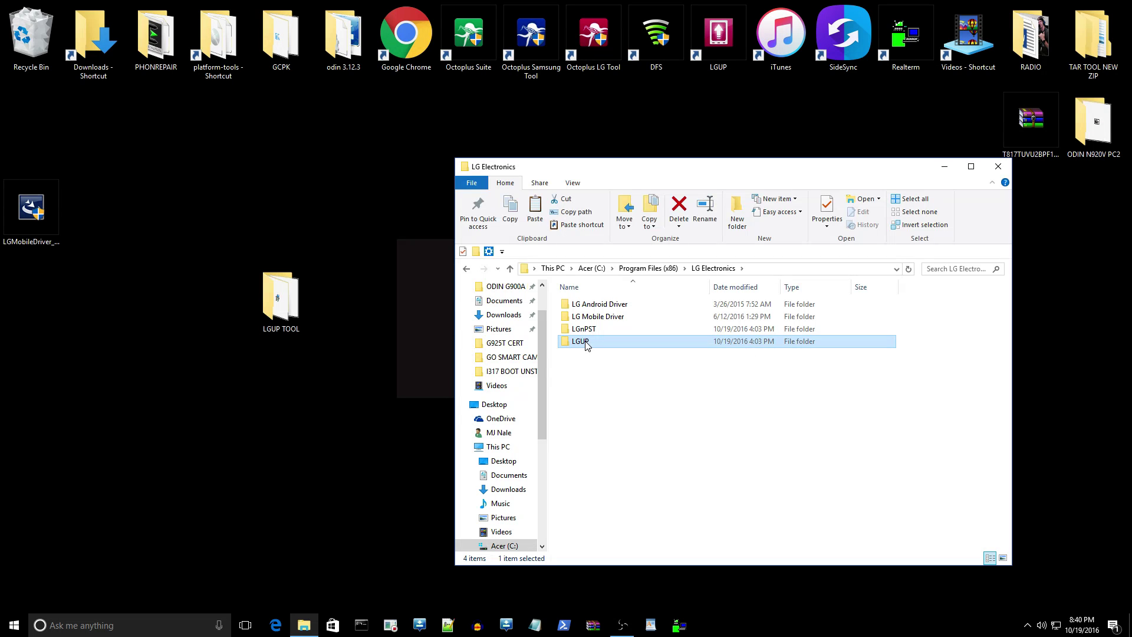
pyautogui.doubleClick(587, 343)
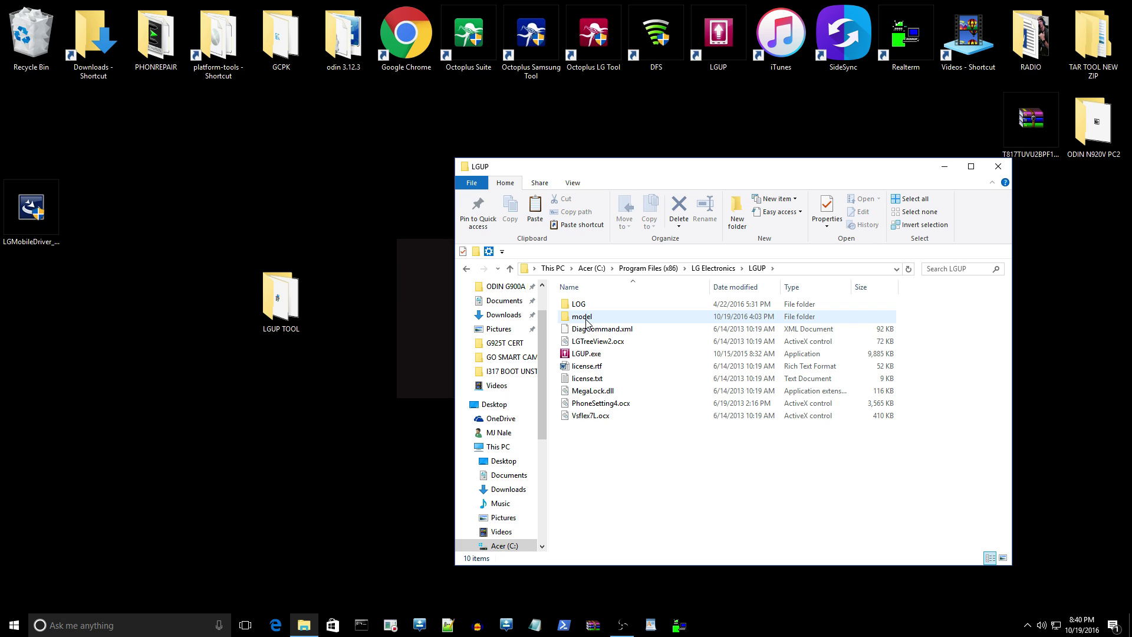
pyautogui.doubleClick(587, 318)
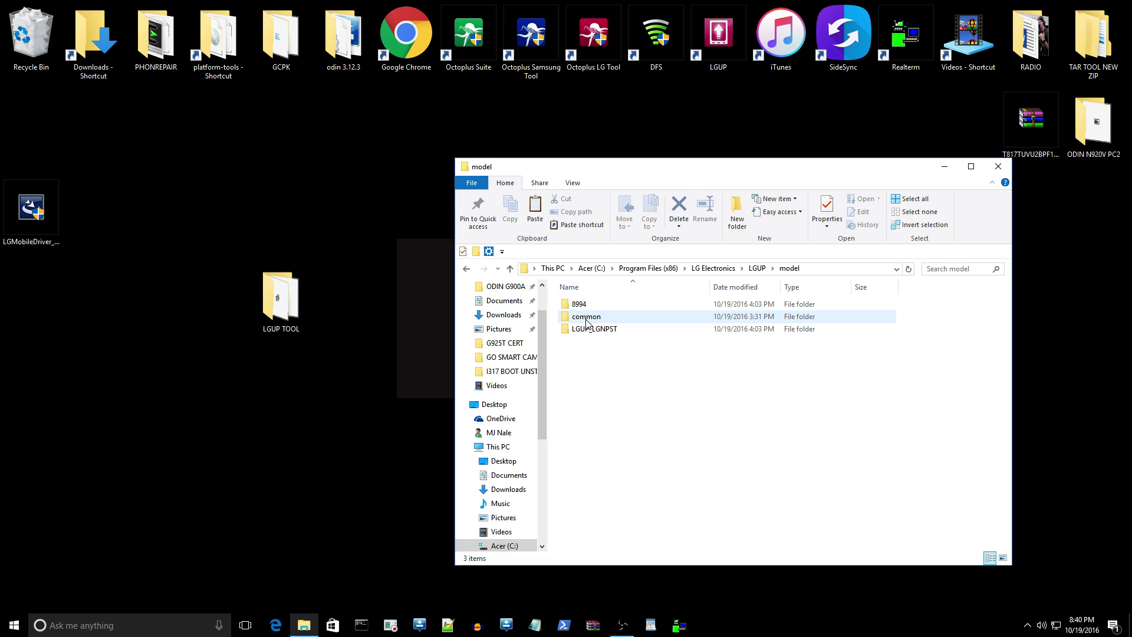
# - Try to paste the copied common folder into LGUP's model folder
pyautogui.rightClick(624, 393)
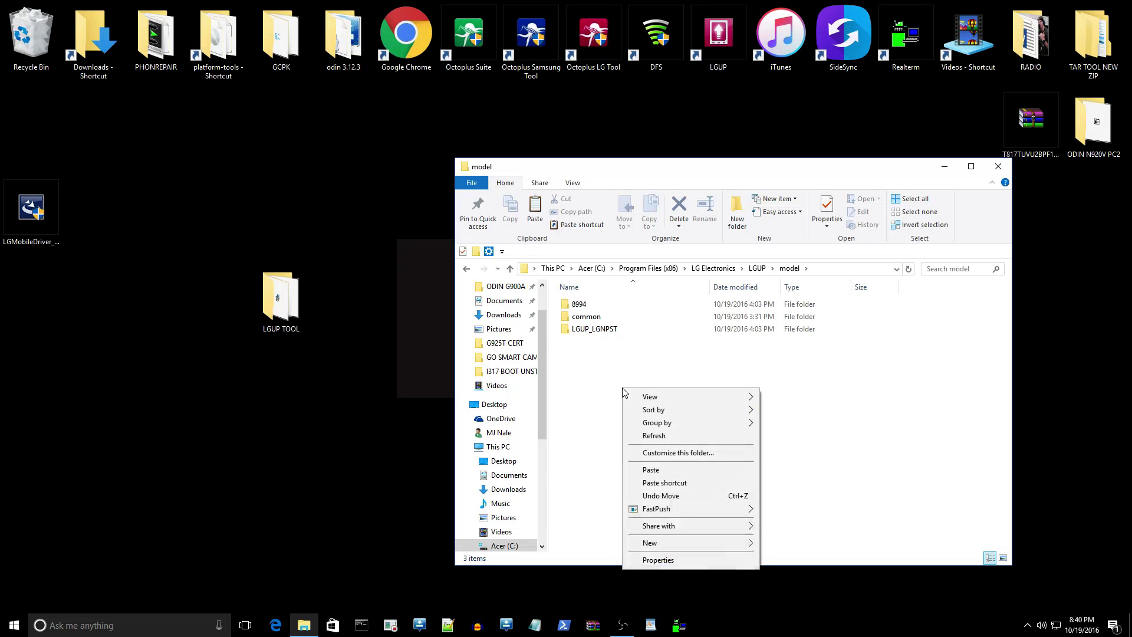
pyautogui.click(639, 470)
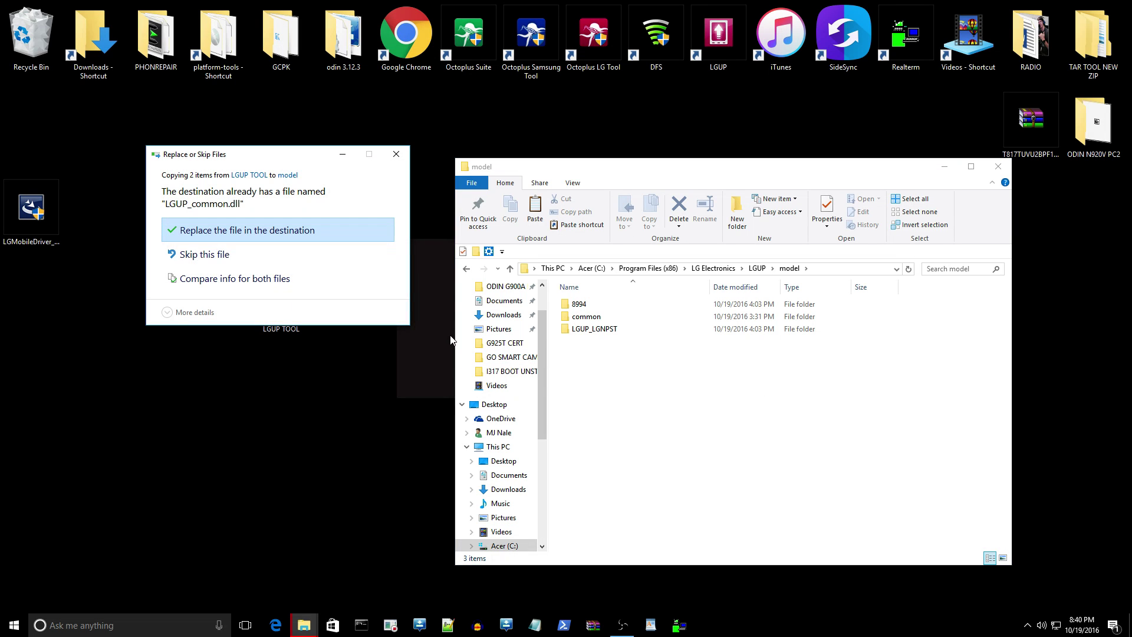
pyautogui.click(396, 154)
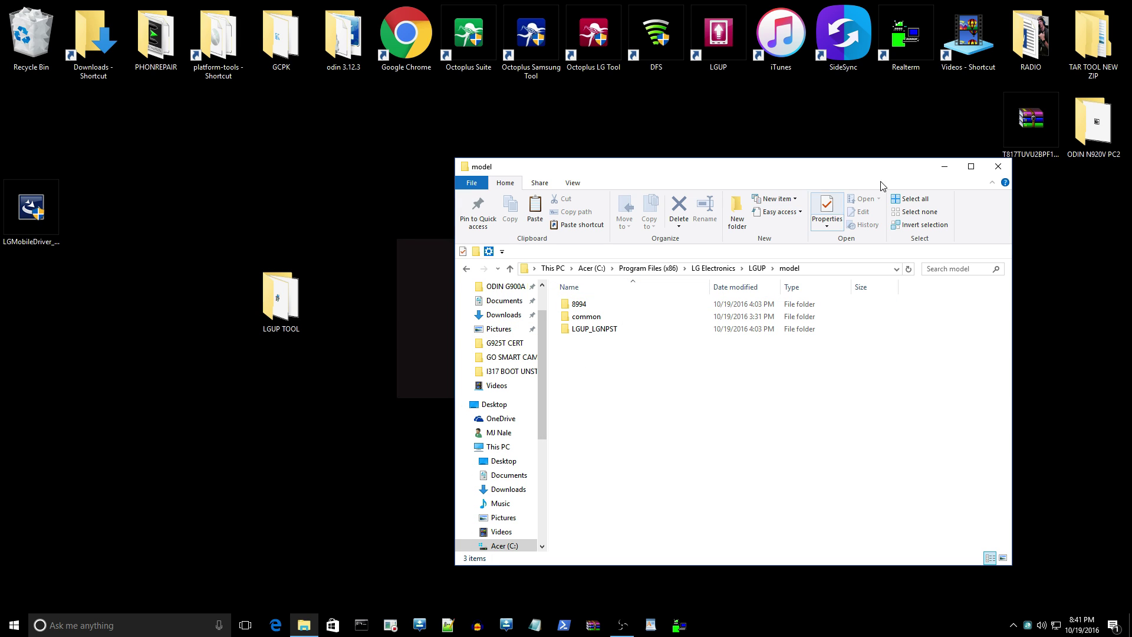
# - Close the model folder window and move the LGUP TOOL folder beside ATT LG V10 H900 on the desktop
pyautogui.click(998, 171)
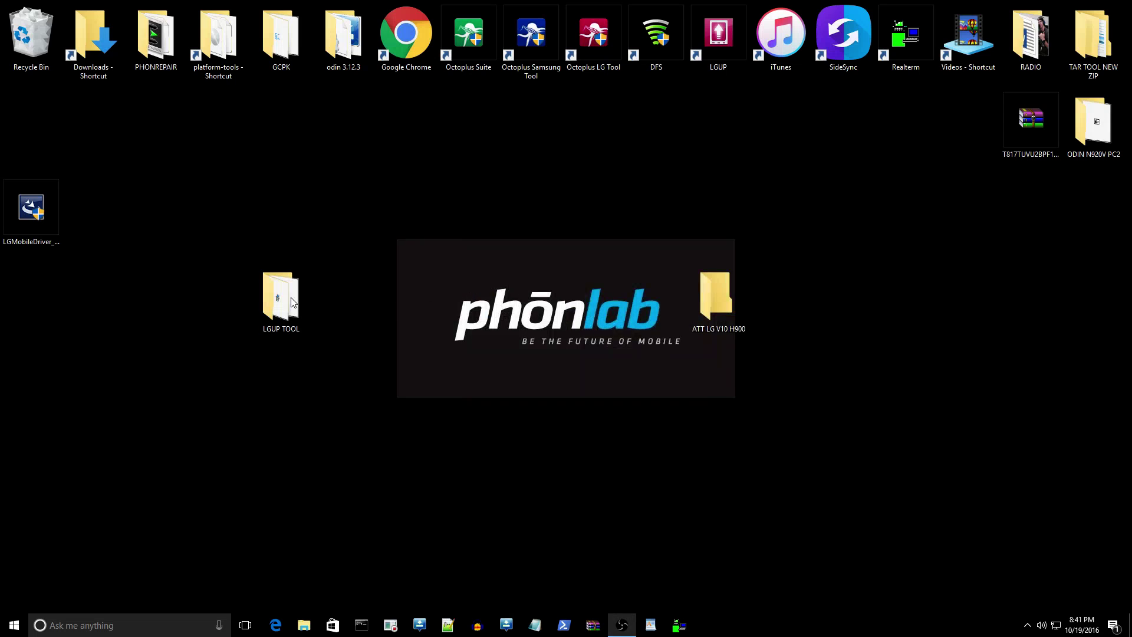
pyautogui.moveTo(280, 298); pyautogui.dragTo(636, 303)
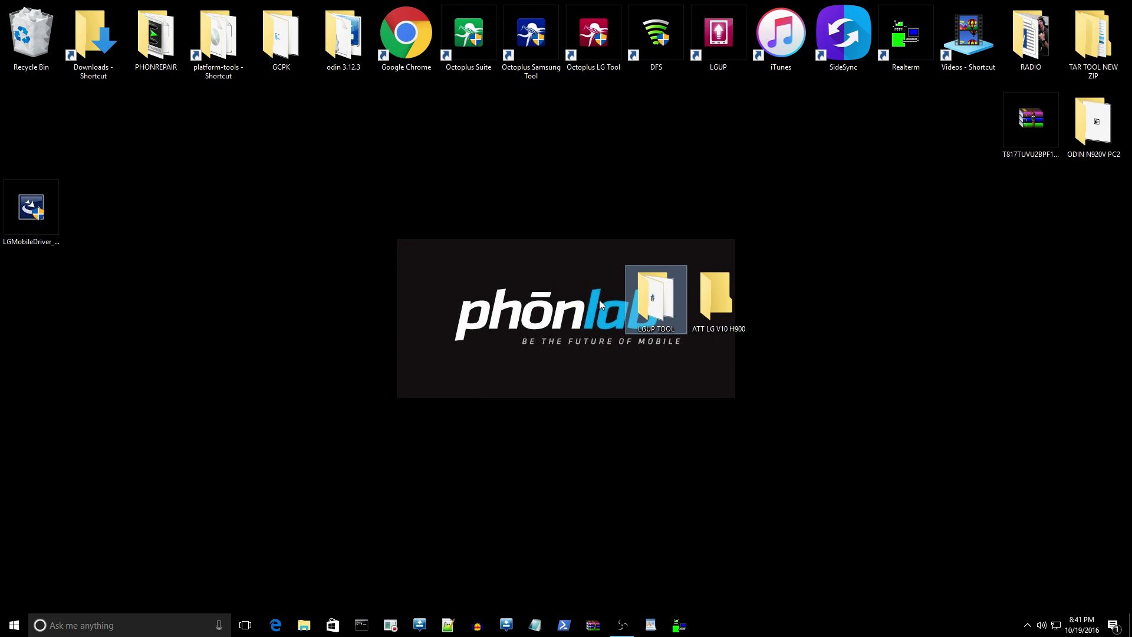
pyautogui.doubleClick(34, 214)
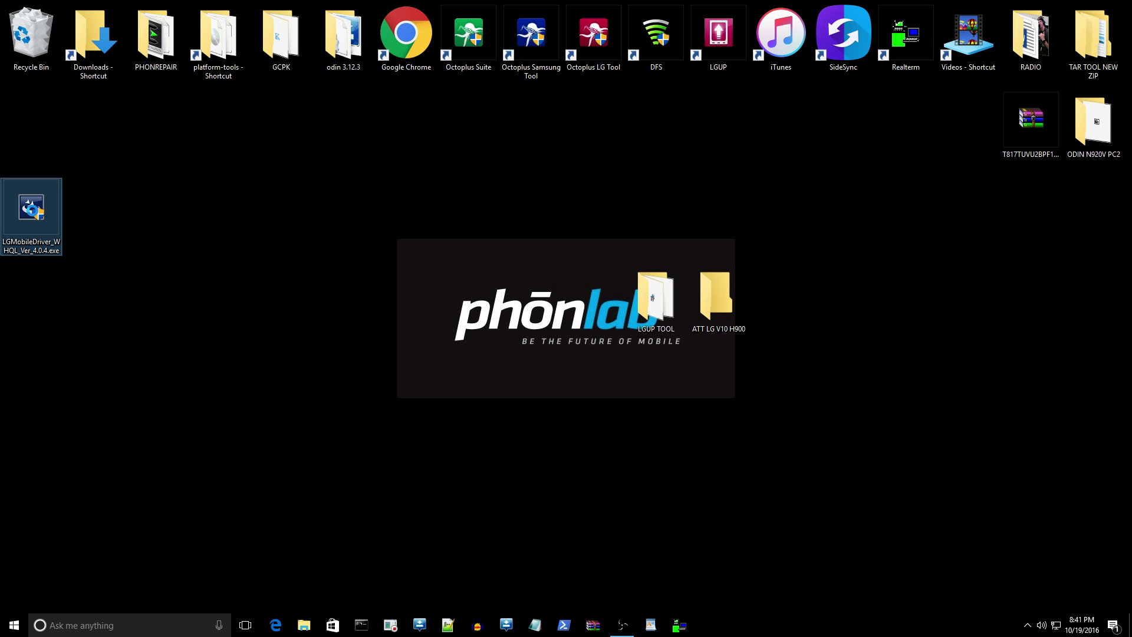
pyautogui.rightClick(33, 211)
pyautogui.click(169, 179)
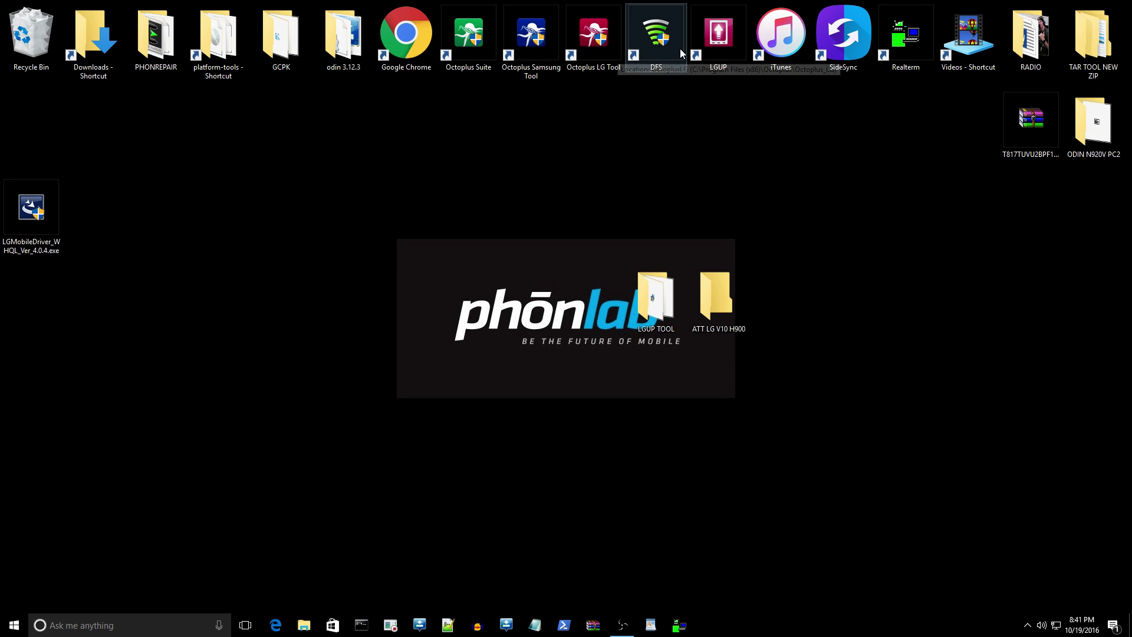
# - Launch the LGUP tool from its desktop shortcut
pyautogui.doubleClick(726, 40)
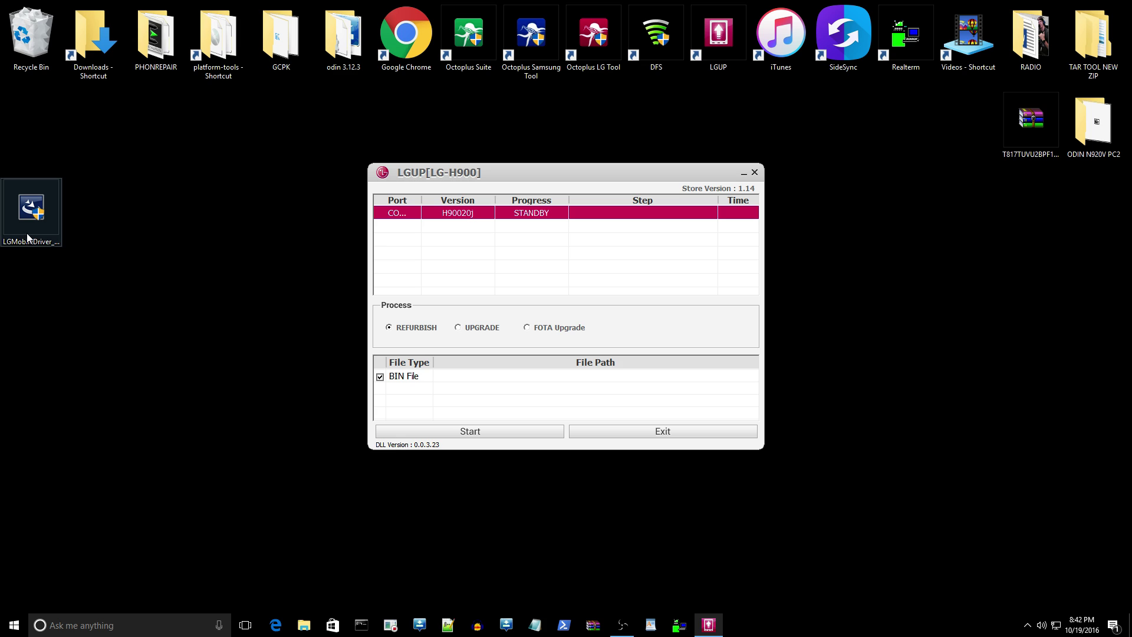
# - Open Device Manager and expand the Modems category to inspect the connected LG phone's modem
pyautogui.click(13, 626)
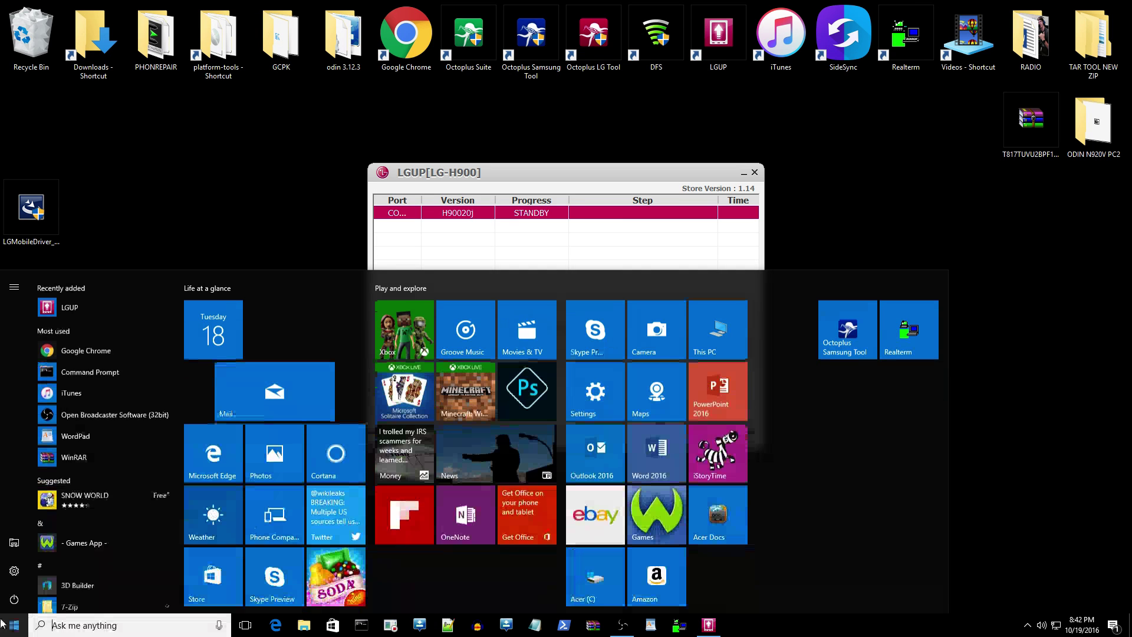
pyautogui.click(8, 634)
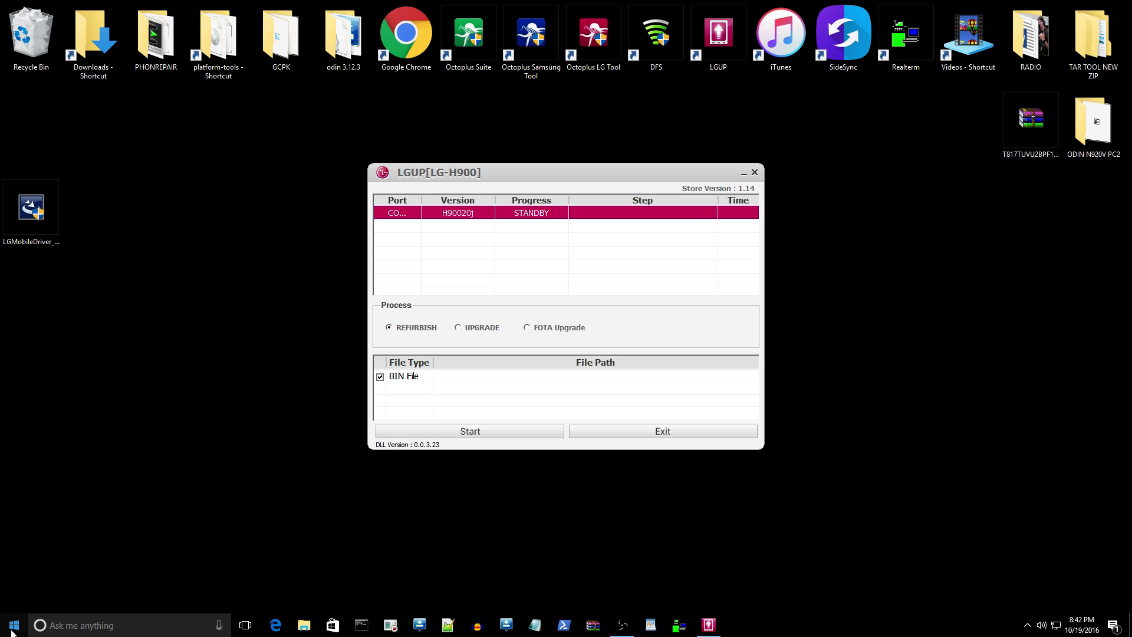
pyautogui.rightClick(12, 632)
pyautogui.click(59, 382)
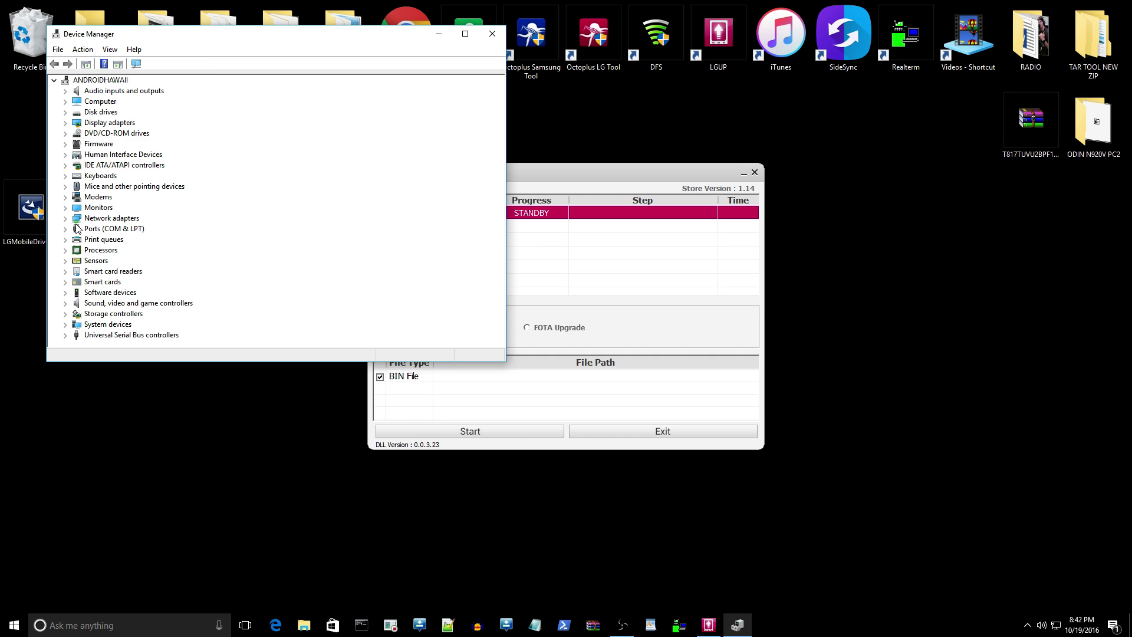
pyautogui.doubleClick(91, 196)
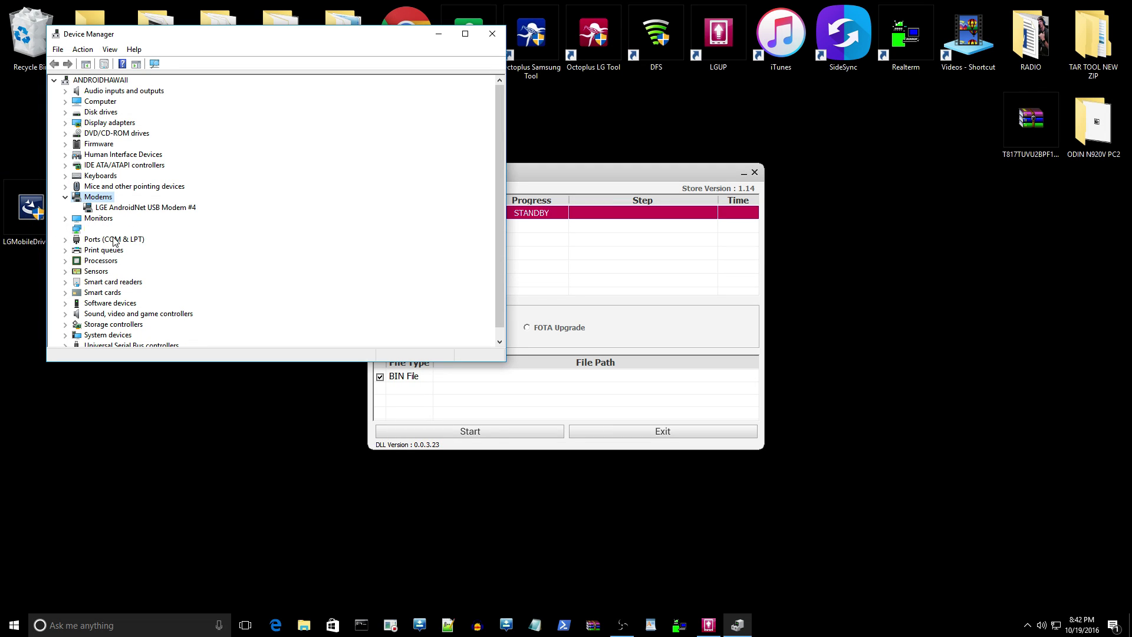
# - Review the compatible drivers on the computer for LGE AndroidNet USB Modem #4 and exit Device Manager
pyautogui.rightClick(130, 209)
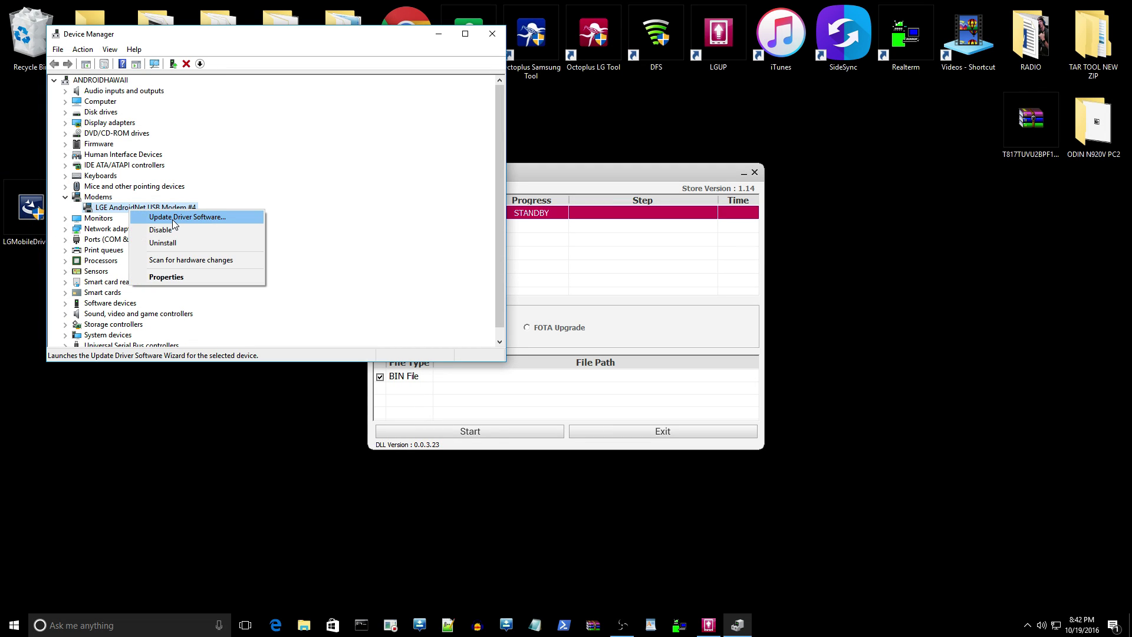
pyautogui.click(172, 218)
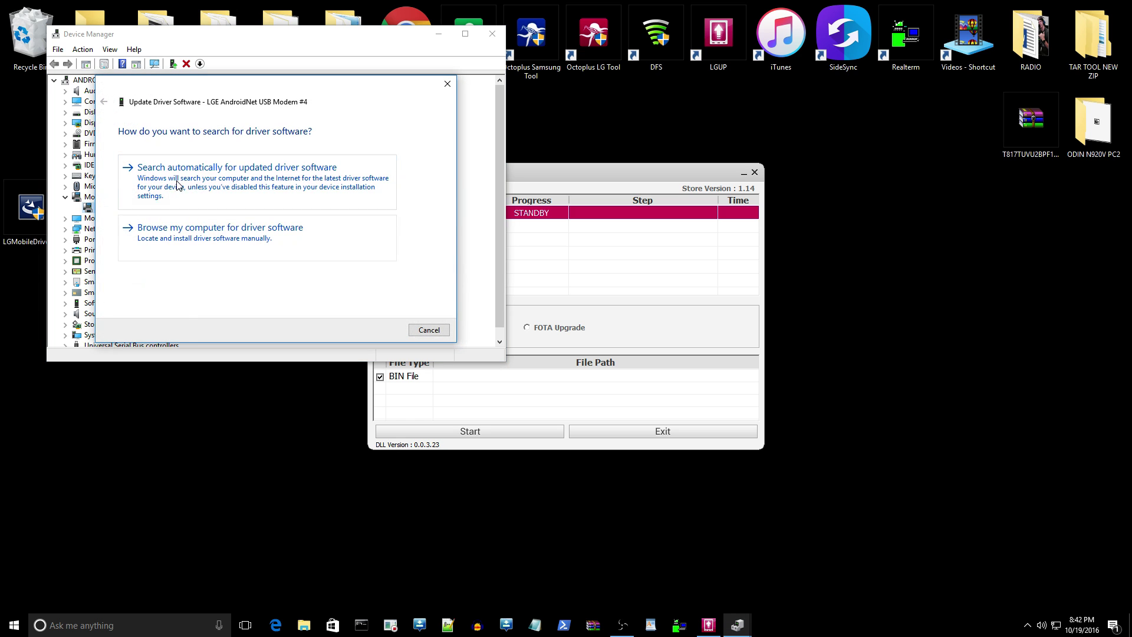
pyautogui.click(190, 238)
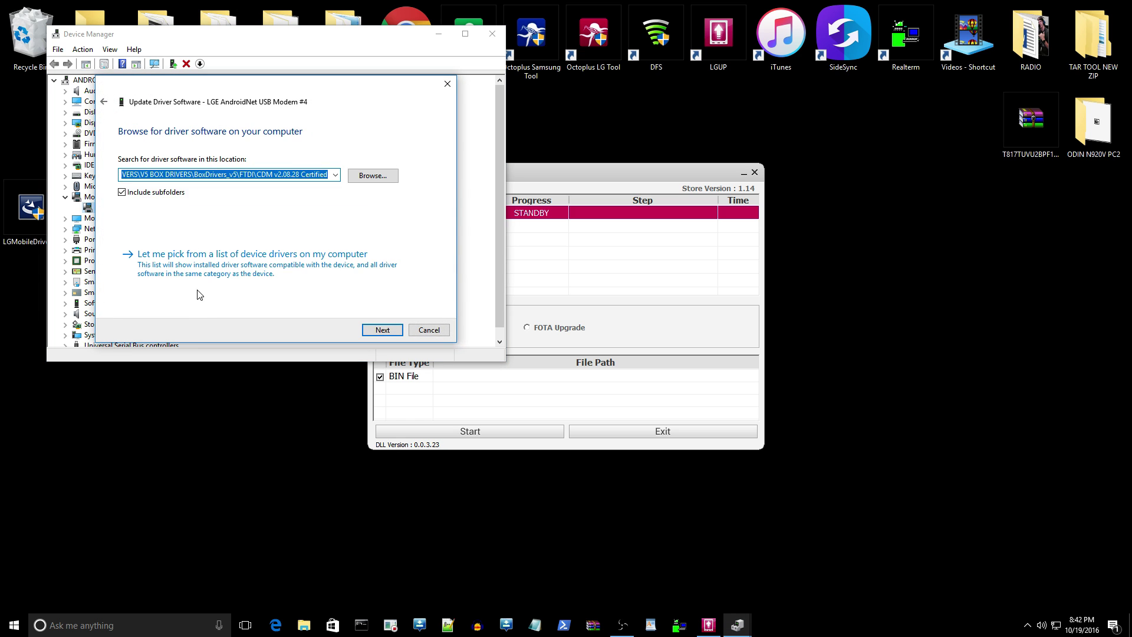
pyautogui.click(203, 265)
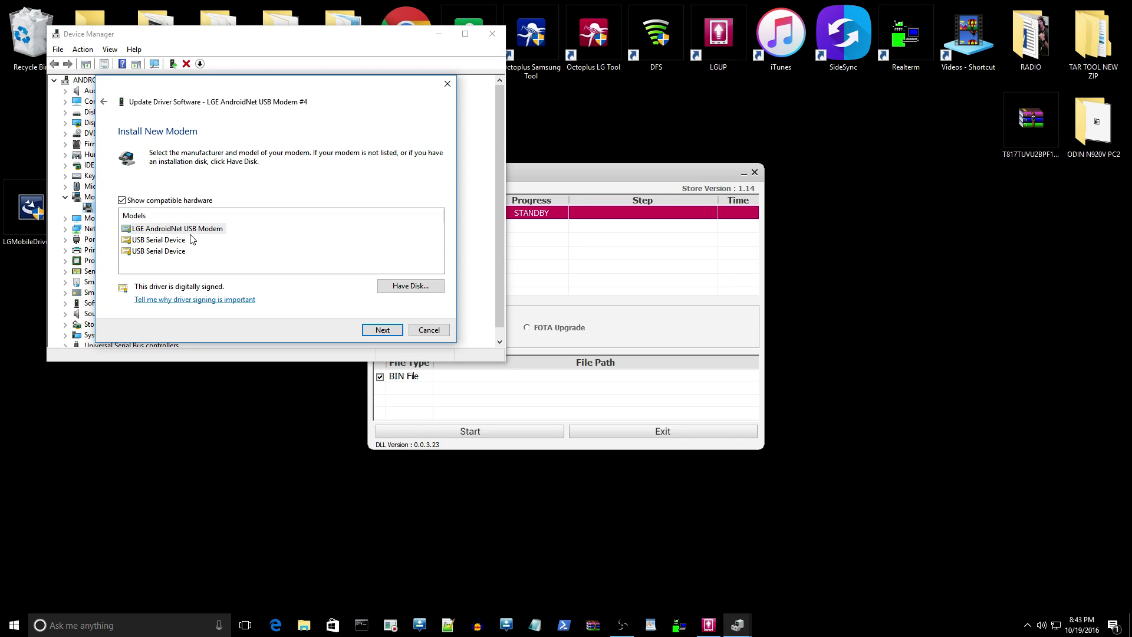
pyautogui.click(416, 331)
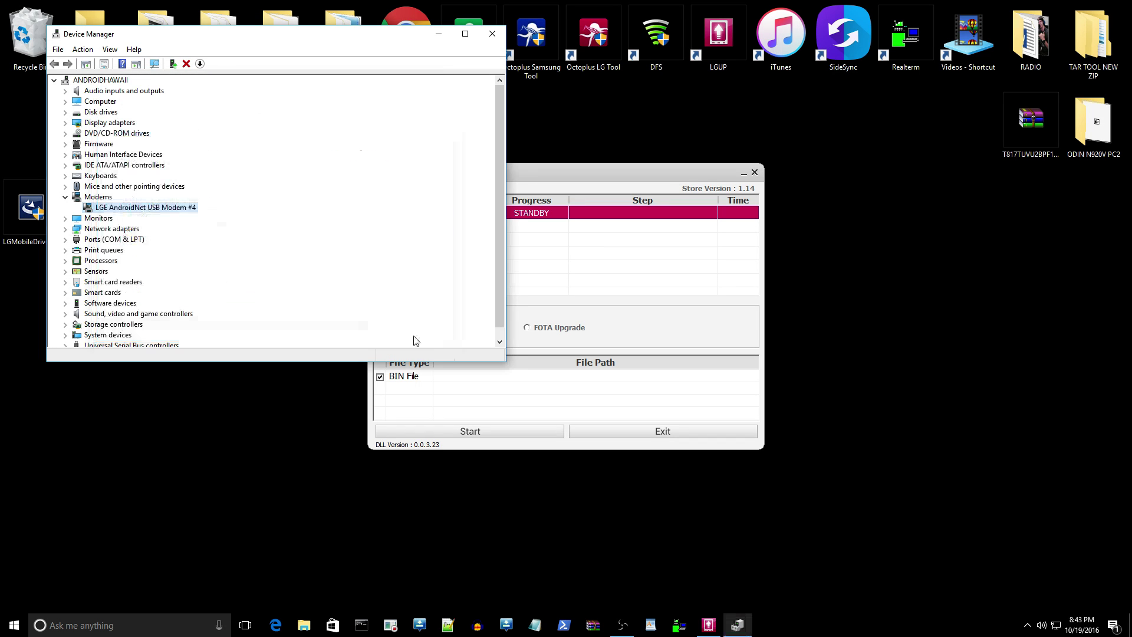
pyautogui.click(492, 34)
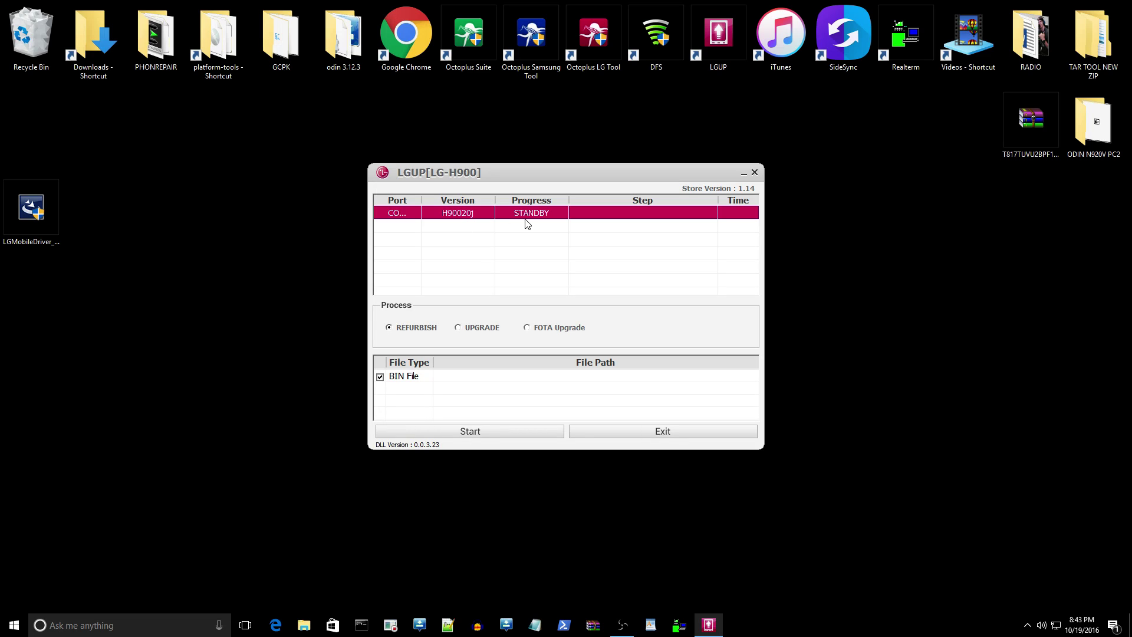
# - Load LGH900AT-01-V20j-310-410-MAR-27-2016-ARB01+0.tot from the desktop's ATT LG V10 H900/H900 TOT folder as the BIN file and start the Refurbish flash
pyautogui.click(385, 377)
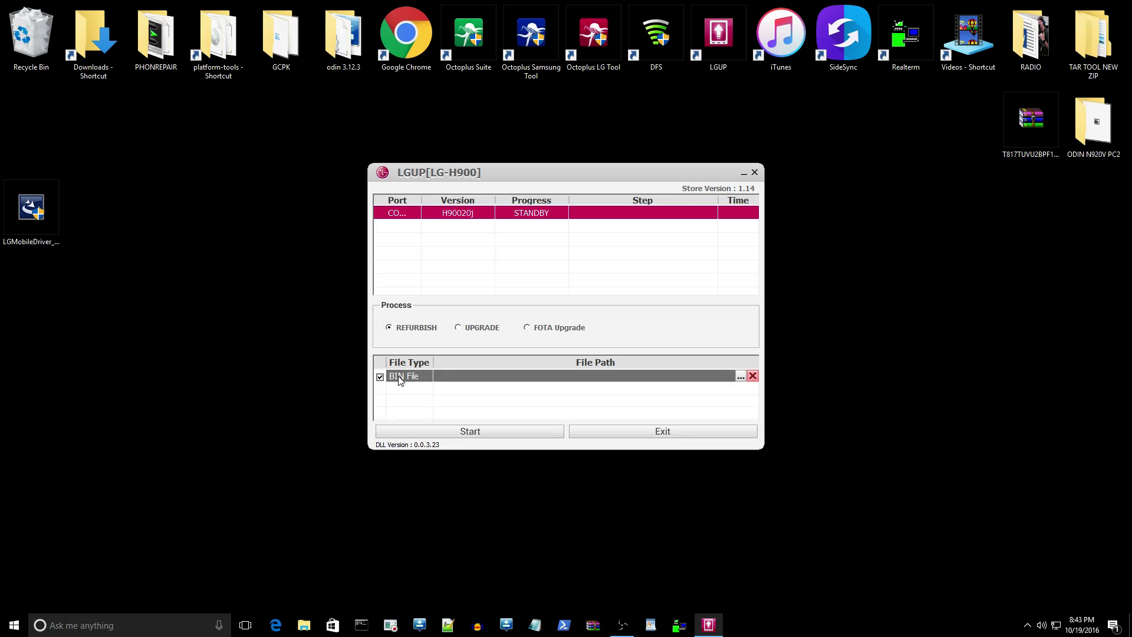
pyautogui.click(741, 380)
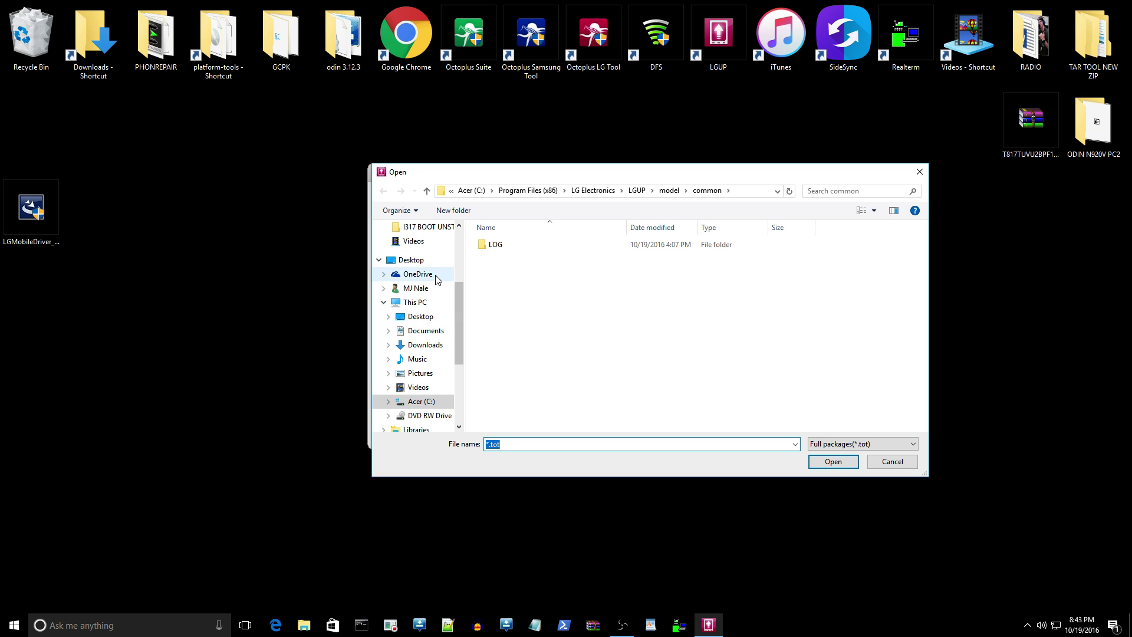
pyautogui.click(412, 261)
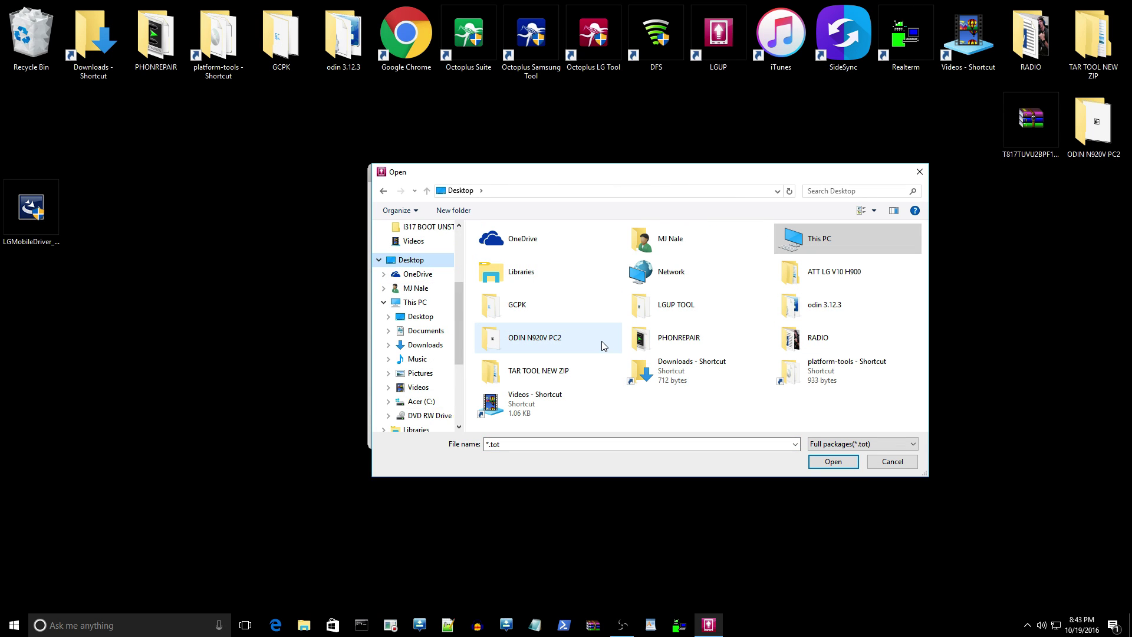
pyautogui.click(807, 277)
pyautogui.doubleClick(807, 276)
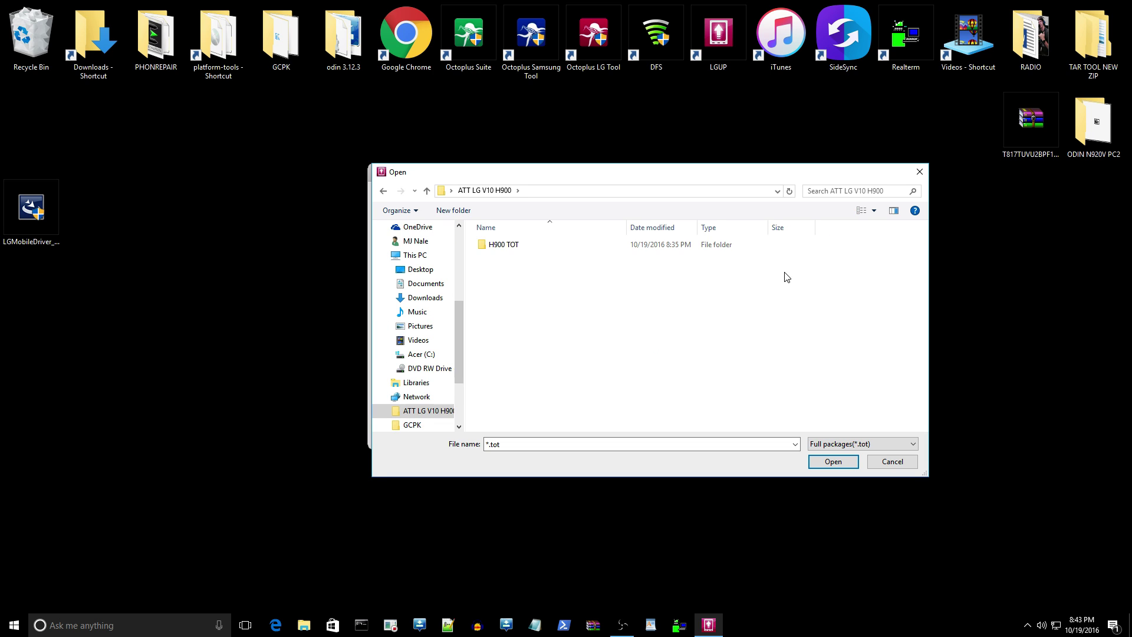
pyautogui.doubleClick(507, 246)
pyautogui.doubleClick(507, 246)
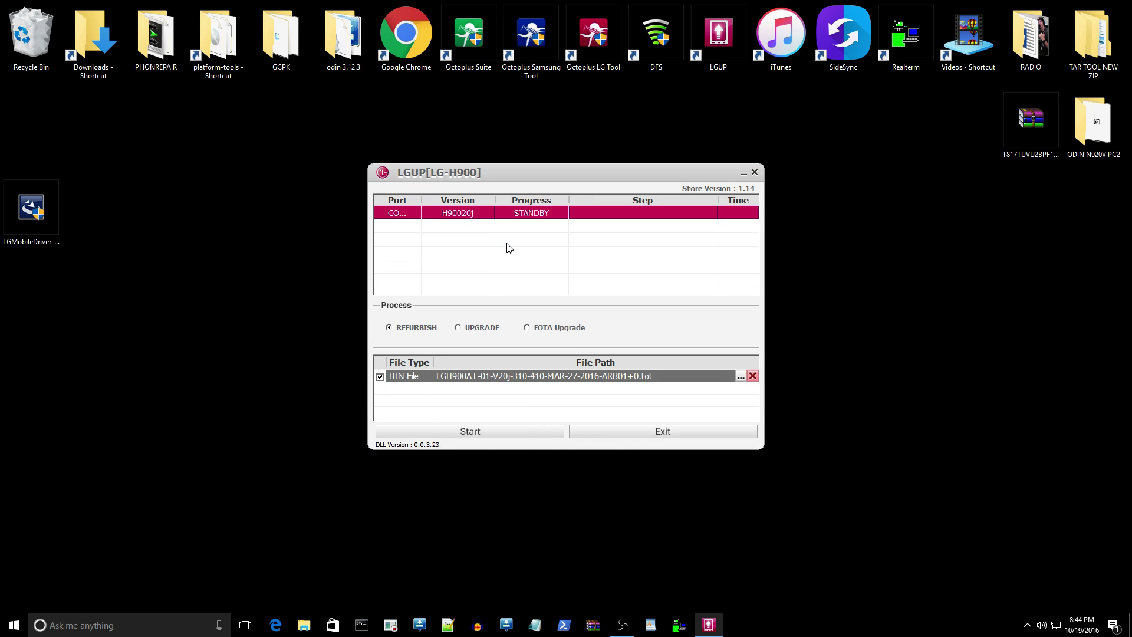
pyautogui.click(483, 434)
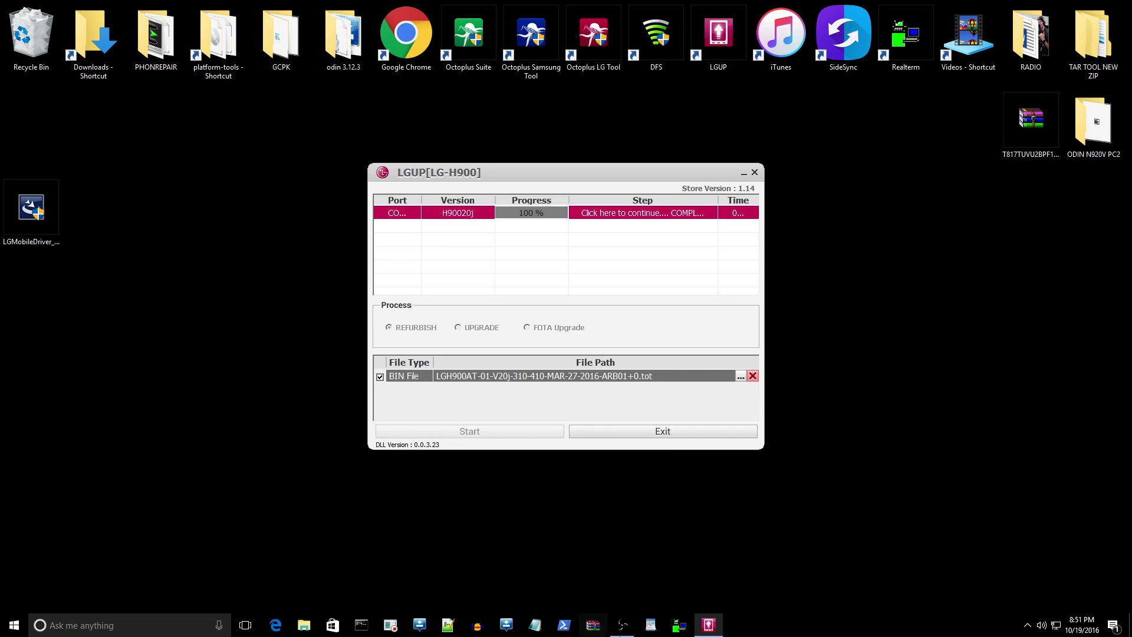
pyautogui.click(624, 626)
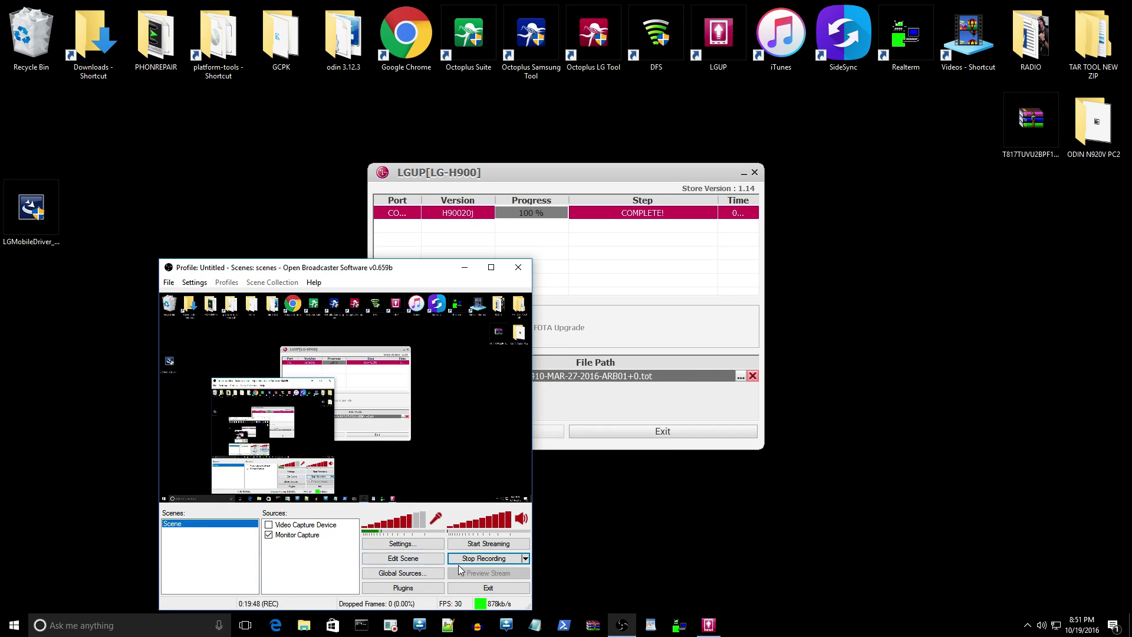